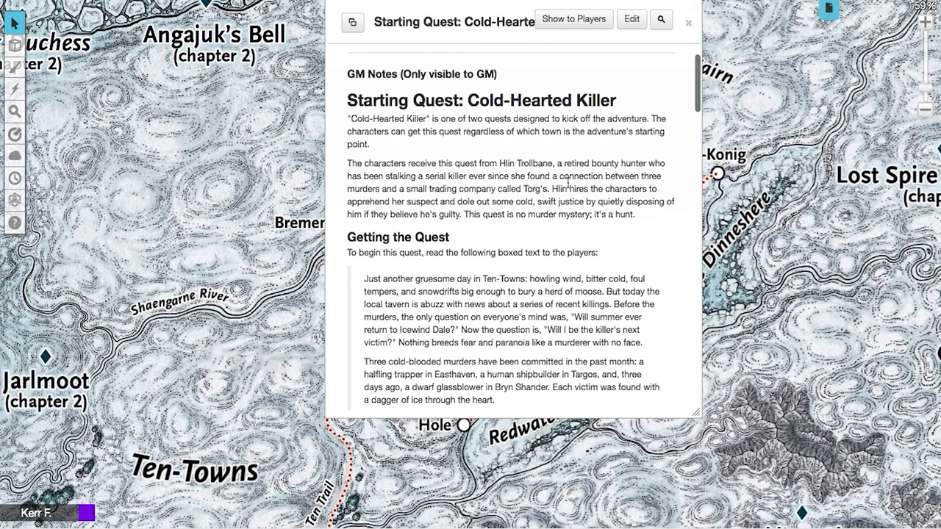
# - Scroll the Cold-Hearted Killer GM notes down to the Finding Torg's section
pyautogui.scroll(-15, 637, 235)
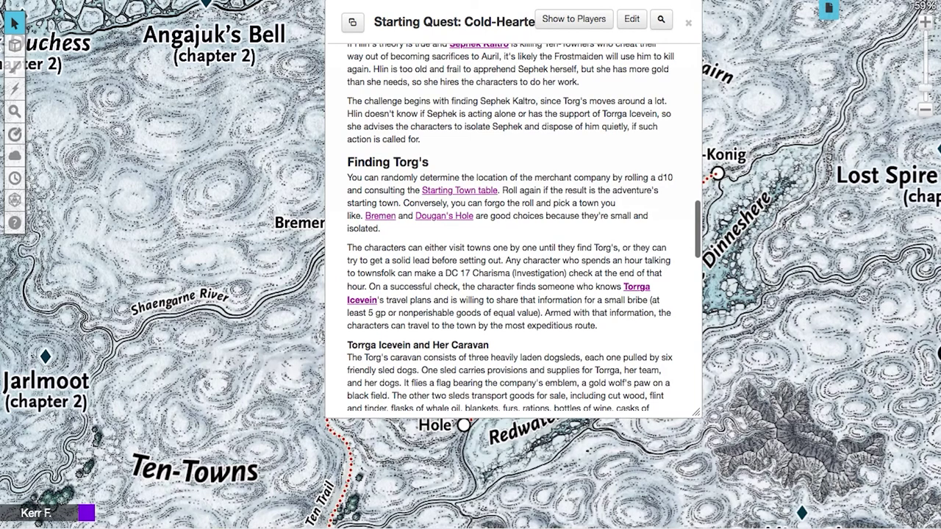
# - Close the quest notes and ping the caravan map just below the Torrga Icevein token
pyautogui.click(688, 23)
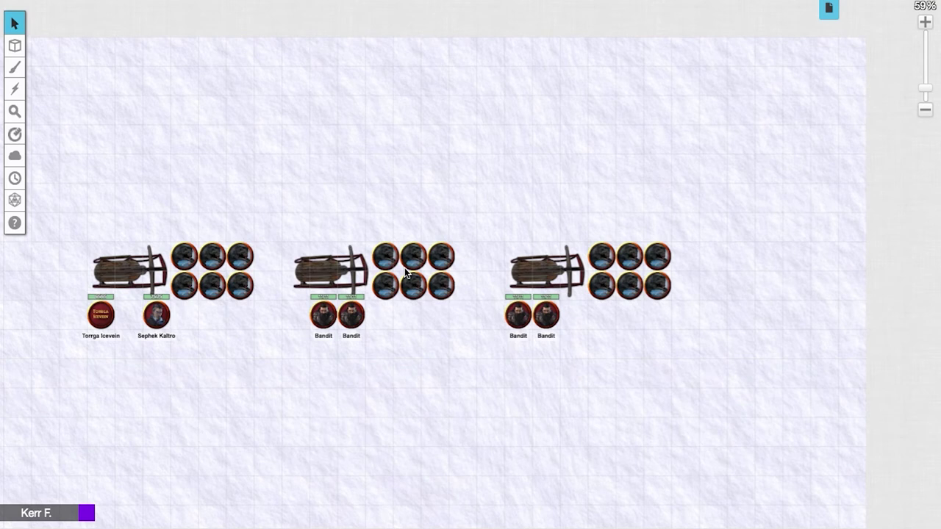
pyautogui.scroll(-1, 404, 269)
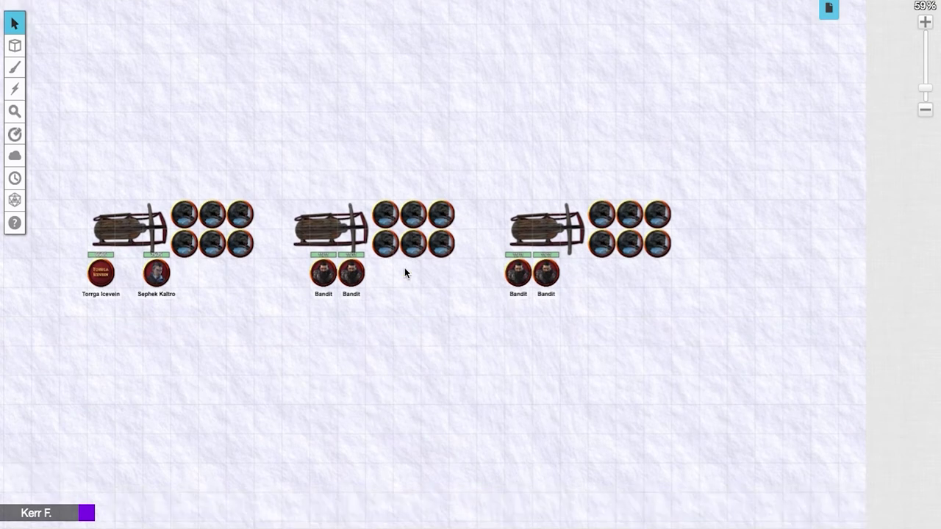
pyautogui.click(99, 302)
pyautogui.doubleClick(156, 273)
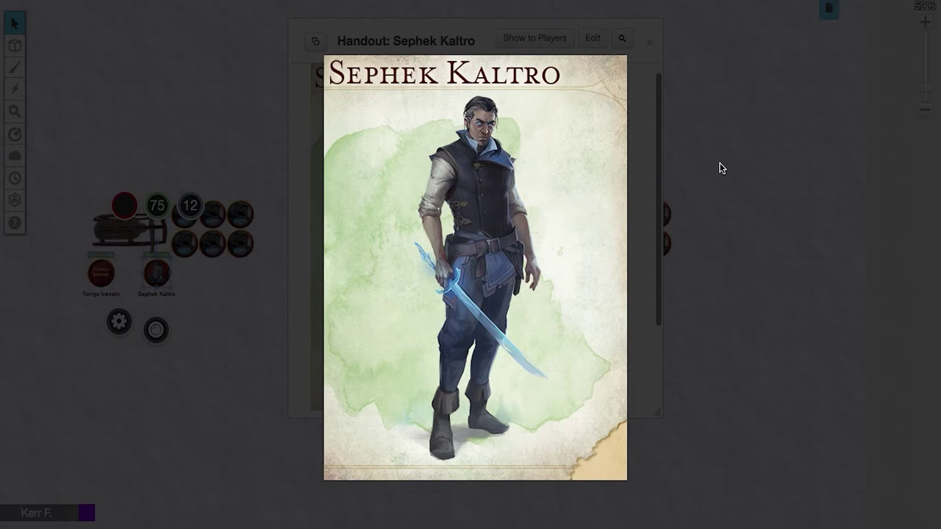
pyautogui.click(720, 168)
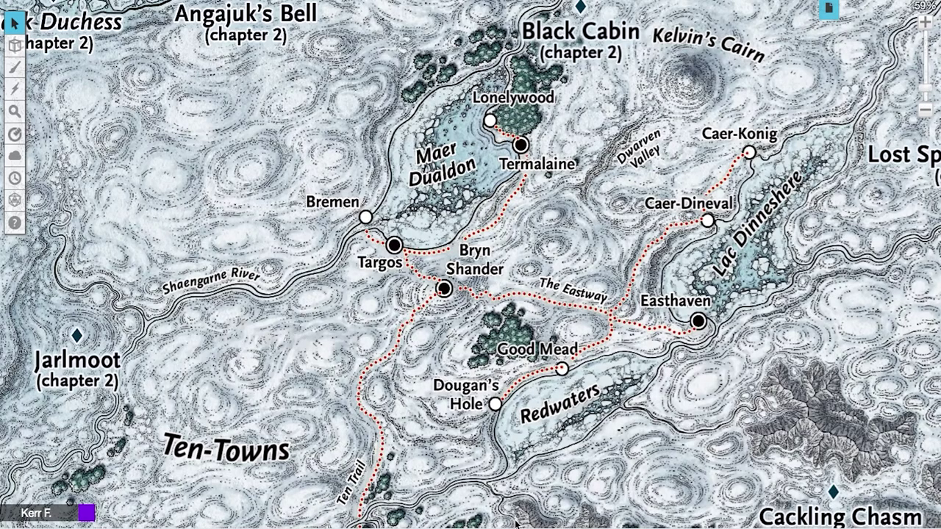
# - Zoom the Ten-Towns map out from 59% to 55% and ping Bryn Shander
pyautogui.scroll(-1, 517, 523)
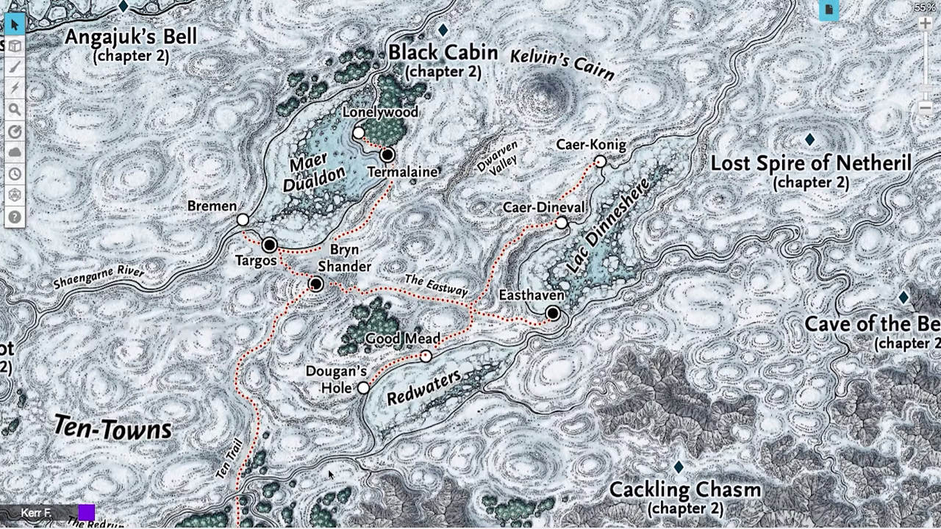
pyautogui.click(322, 290)
pyautogui.click(475, 315)
pyautogui.click(14, 131)
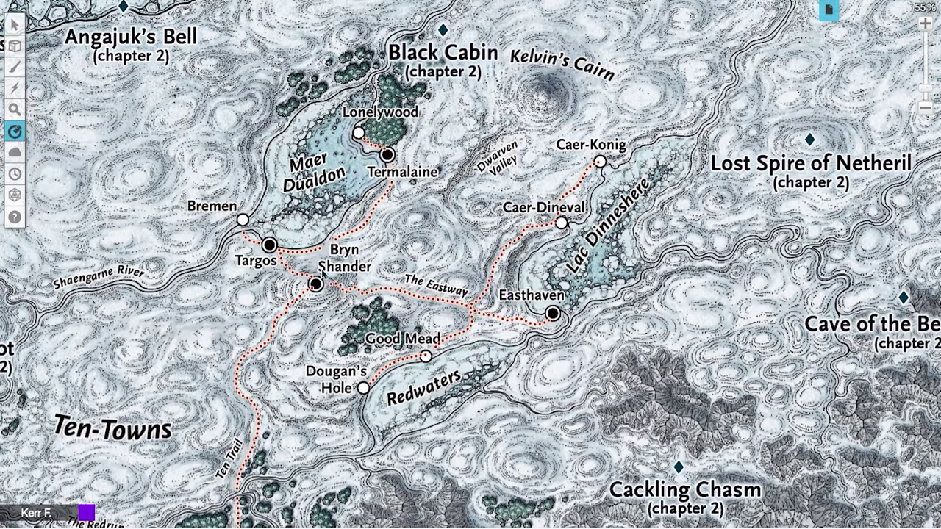
pyautogui.moveTo(427, 356); pyautogui.dragTo(472, 311)
pyautogui.moveTo(553, 315); pyautogui.dragTo(480, 314)
pyautogui.click(44, 16)
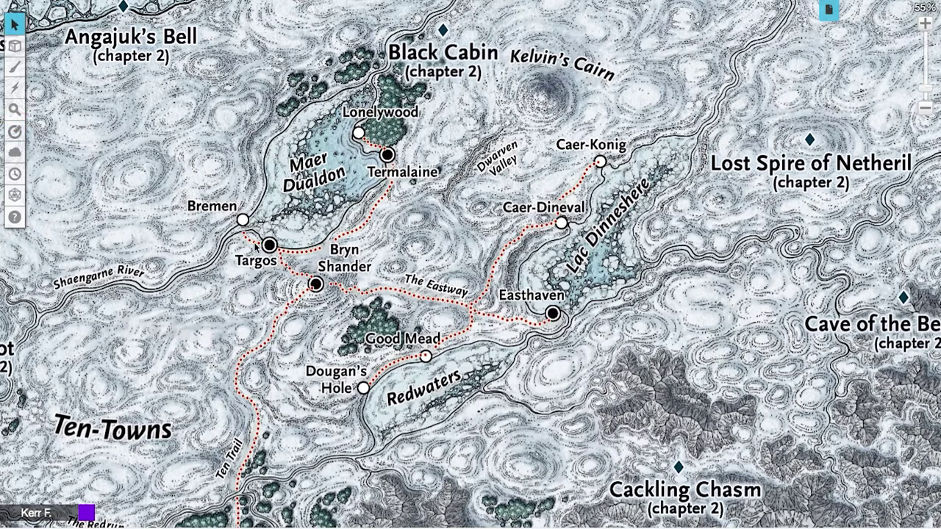
pyautogui.click(266, 263)
pyautogui.click(264, 258)
# - Ping Targos on the map, then close the Sephek Kaltro handout
pyautogui.click(266, 253)
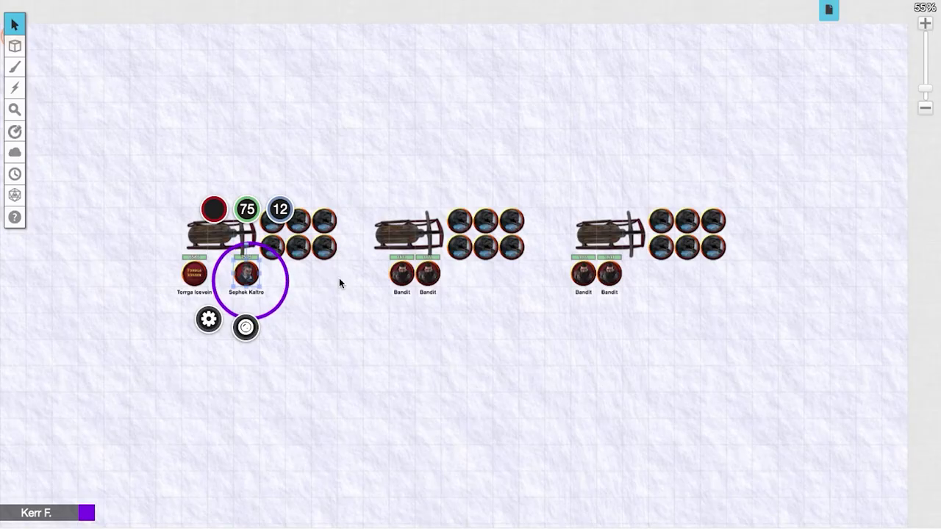
pyautogui.click(339, 280)
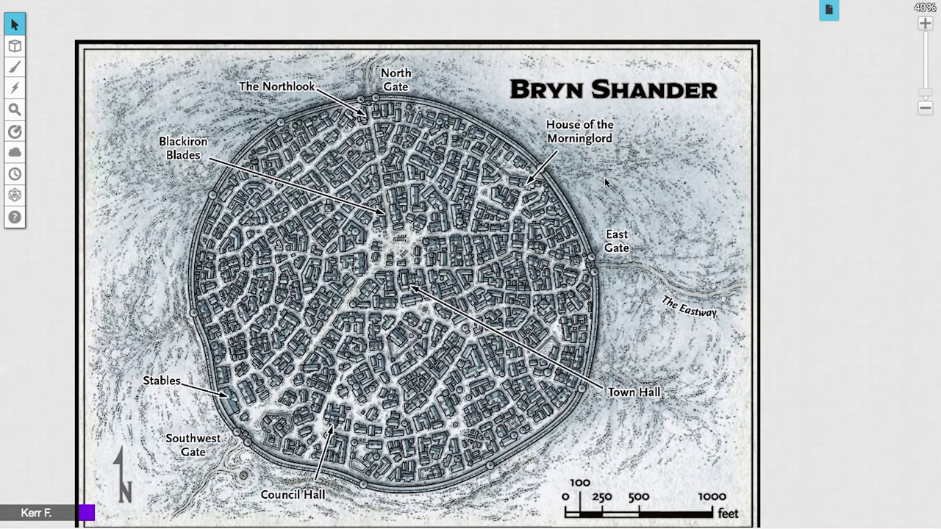
# - Ping the upper left of the Bryn Shander map and The Northlook near North Gate
pyautogui.click(194, 79)
pyautogui.click(361, 118)
pyautogui.scroll(1, 401, 192)
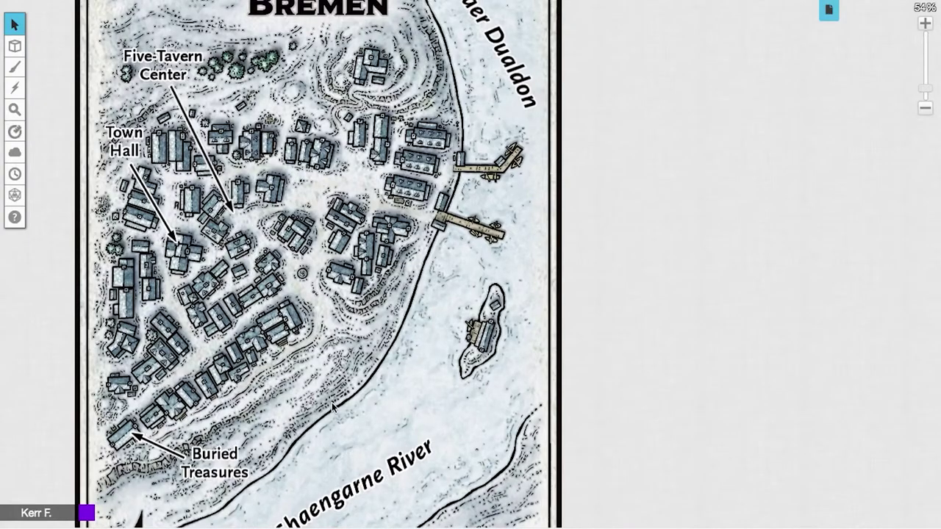
pyautogui.scroll(-1, 298, 312)
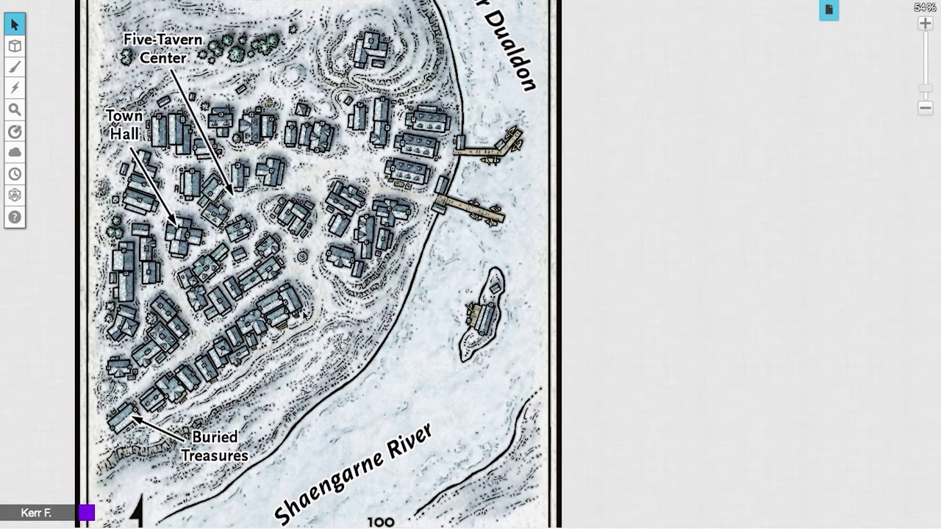
pyautogui.scroll(-2, 298, 313)
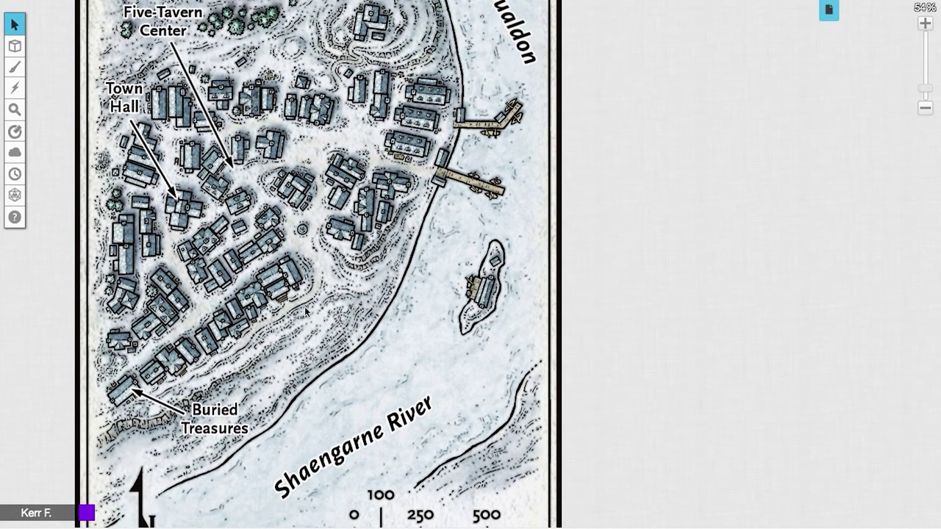
pyautogui.scroll(10, 317, 318)
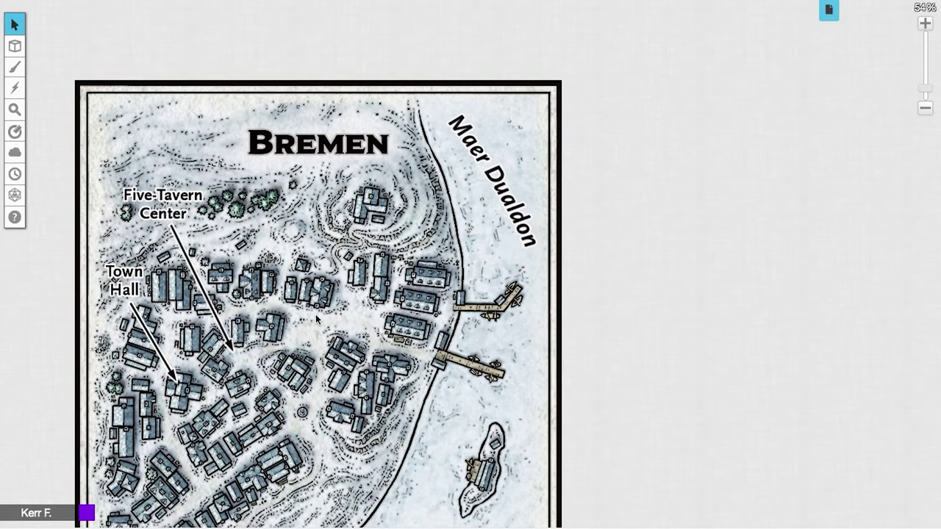
# - Ping the Buried Treasures location on the town map
pyautogui.scroll(-3, 317, 317)
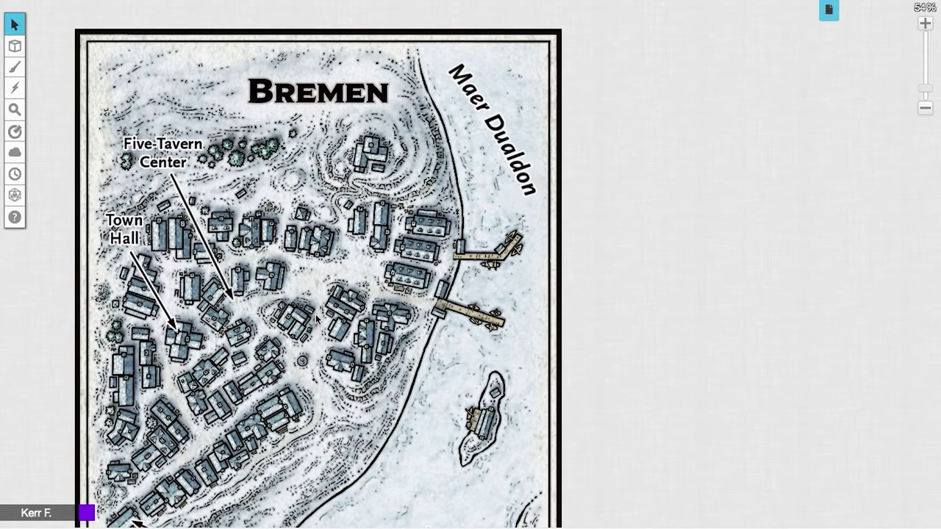
pyautogui.scroll(-5, 316, 314)
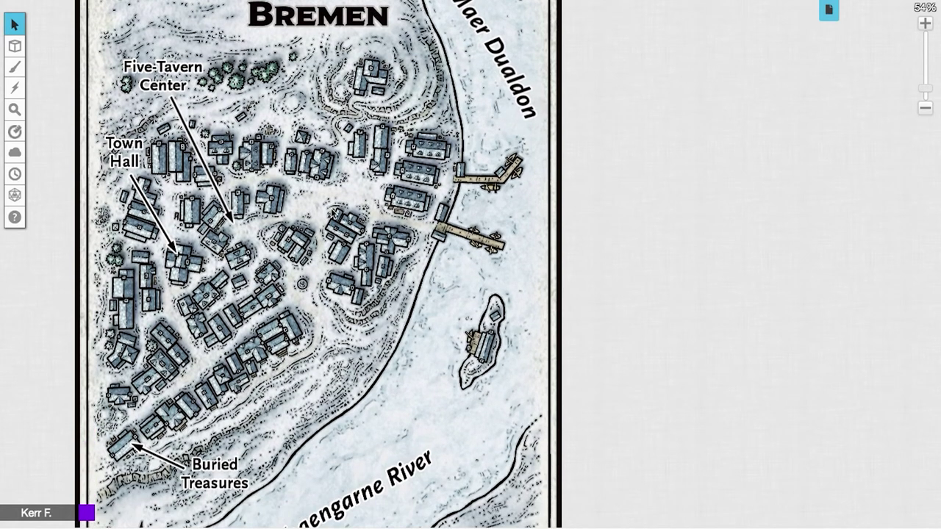
pyautogui.scroll(-10, 334, 212)
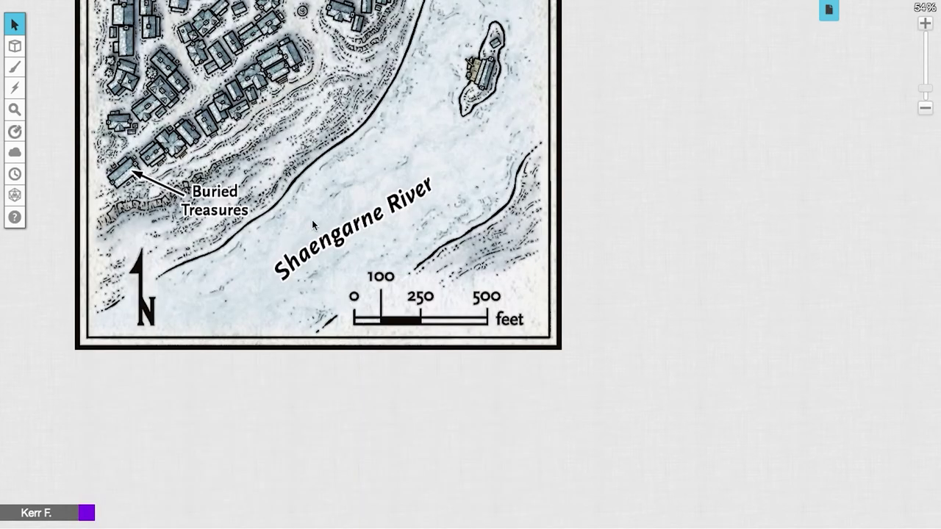
pyautogui.scroll(2, 311, 220)
pyautogui.scroll(6, 131, 231)
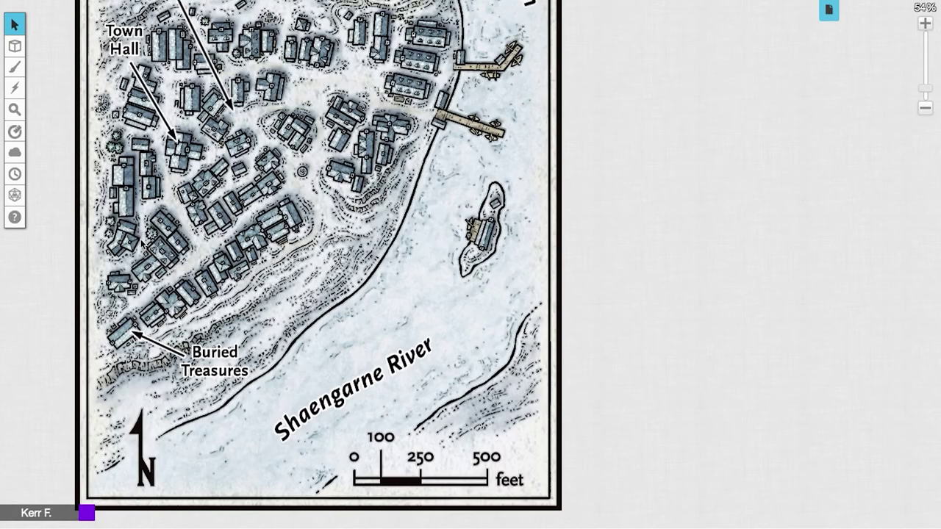
pyautogui.click(143, 355)
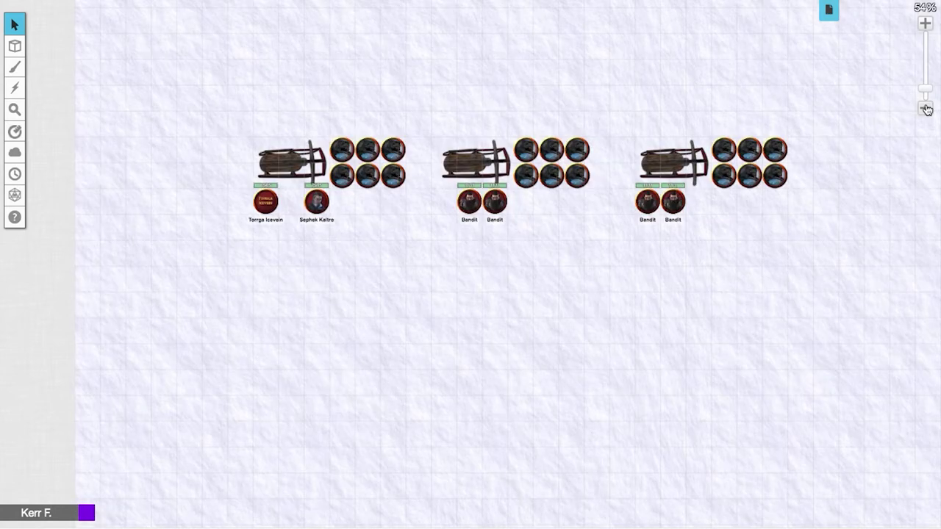
# - Zoom the caravan map out to 44% and ping the middle sled
pyautogui.click(926, 108)
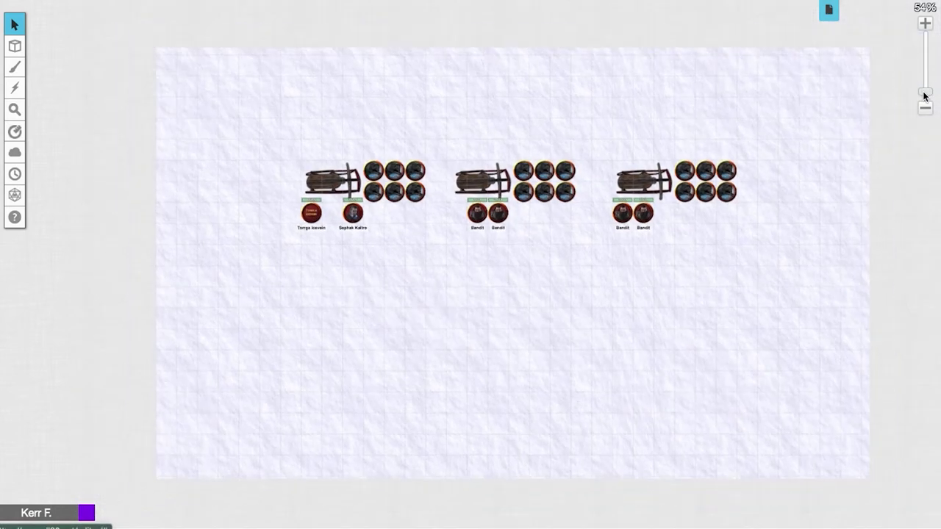
pyautogui.click(926, 108)
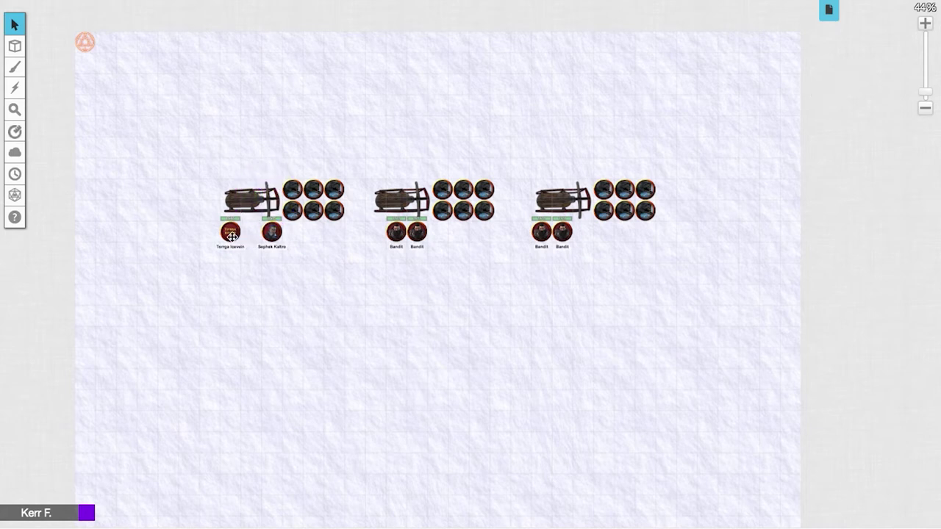
pyautogui.click(399, 203)
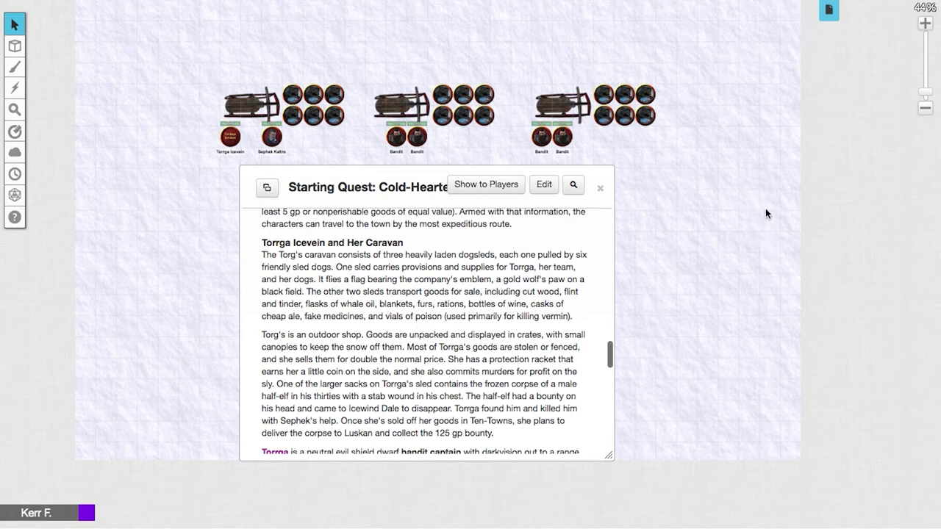
# - Ping the third sled and then the first sled for the players
pyautogui.click(584, 104)
pyautogui.click(258, 104)
pyautogui.scroll(-5, 453, 274)
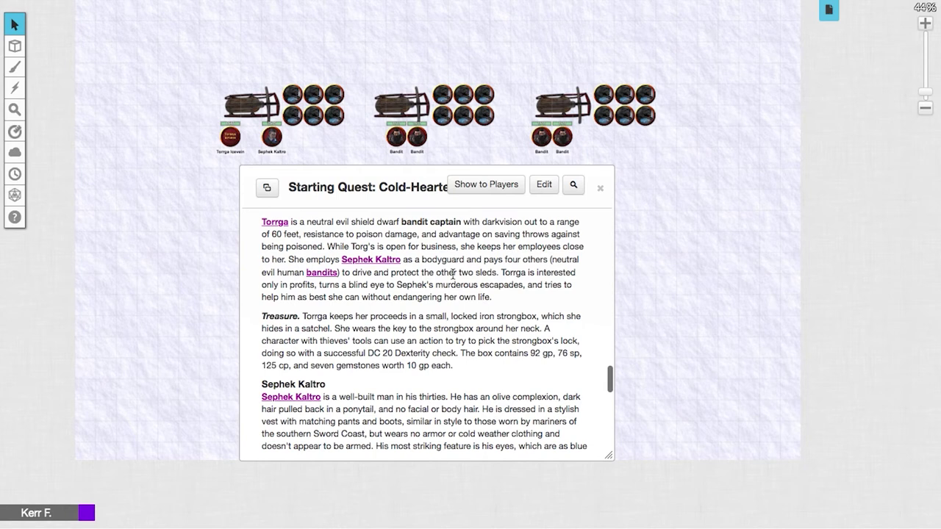
pyautogui.scroll(2, 452, 274)
pyautogui.click(272, 99)
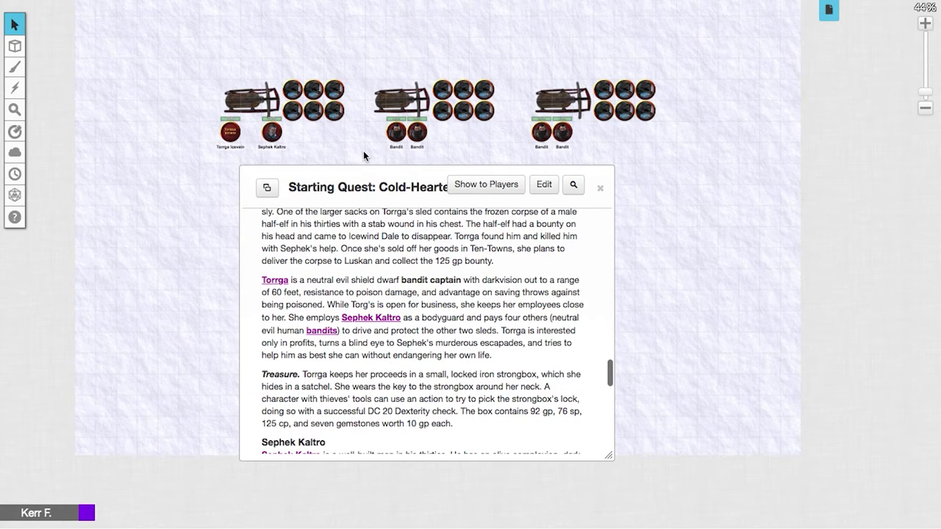
# - Ping Torrga's sled, briefly select her token to show stats, then ping Sephek Kaltro
pyautogui.click(240, 94)
pyautogui.click(232, 134)
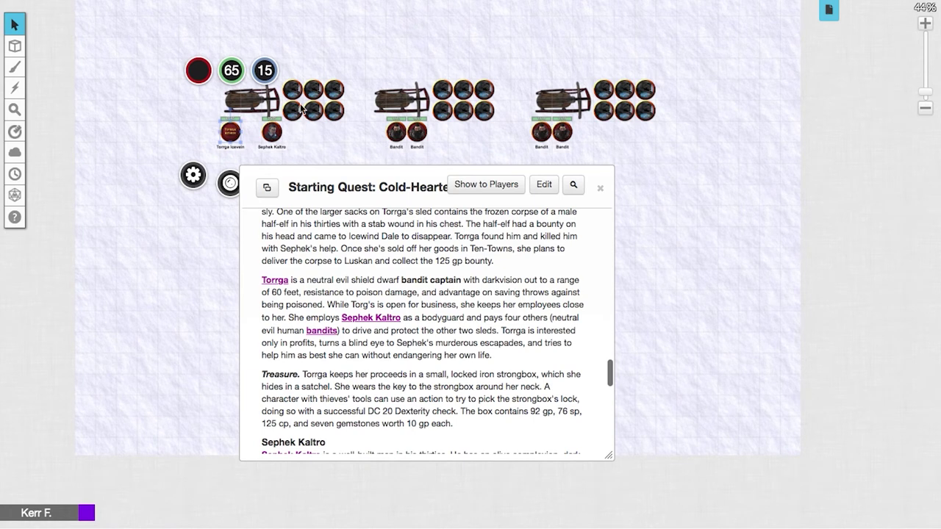
pyautogui.click(302, 132)
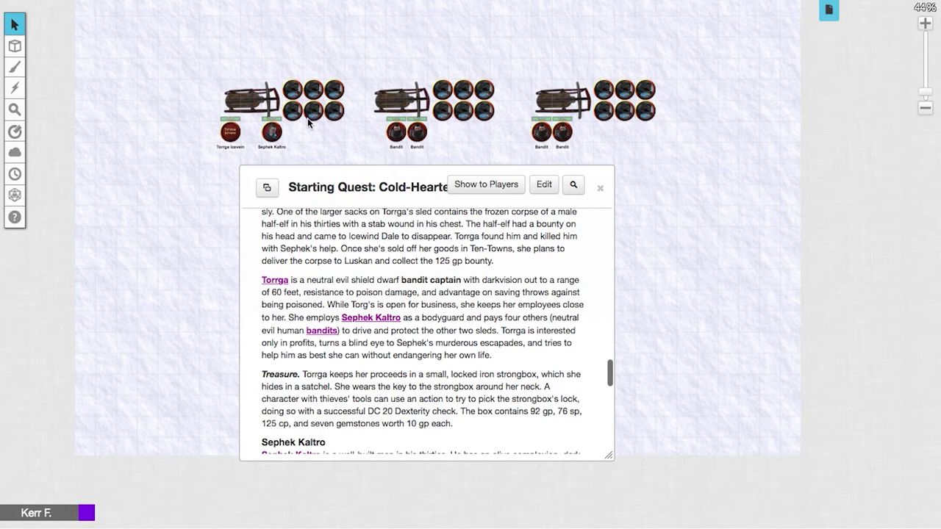
pyautogui.click(266, 107)
# - Ping the third and middle sled token groups and scroll the notes up to Torrga Icevein and Her Caravan
pyautogui.scroll(2, 581, 221)
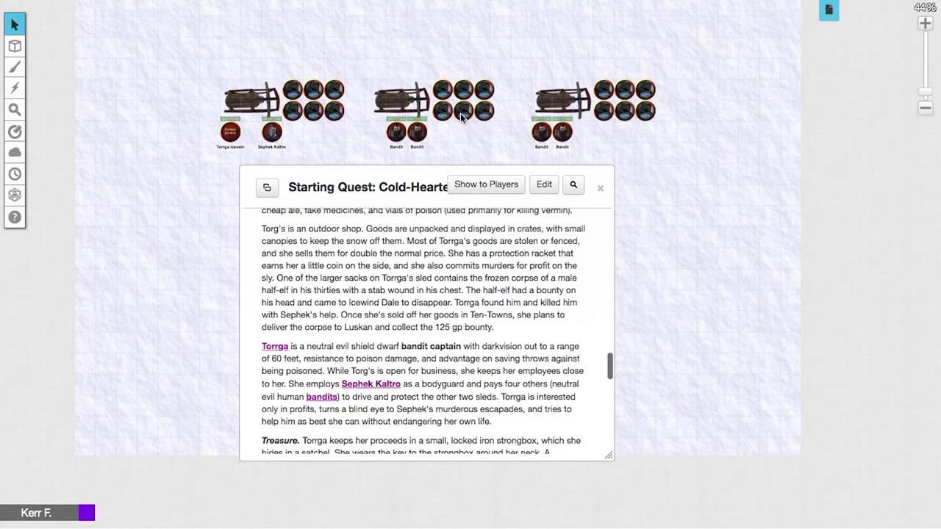
pyautogui.click(604, 109)
pyautogui.click(376, 112)
pyautogui.scroll(2, 492, 338)
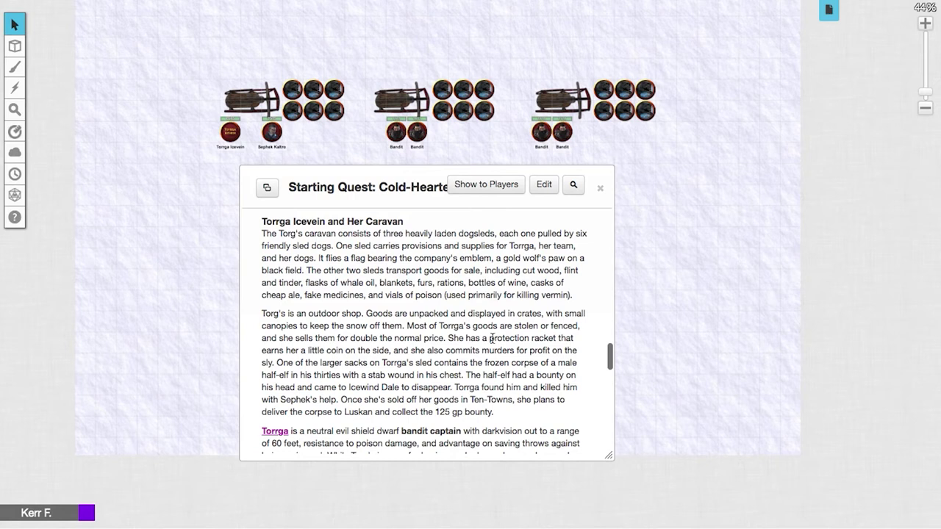
# - Close the quest notes and ping a Bandit token on the caravan map
pyautogui.click(600, 188)
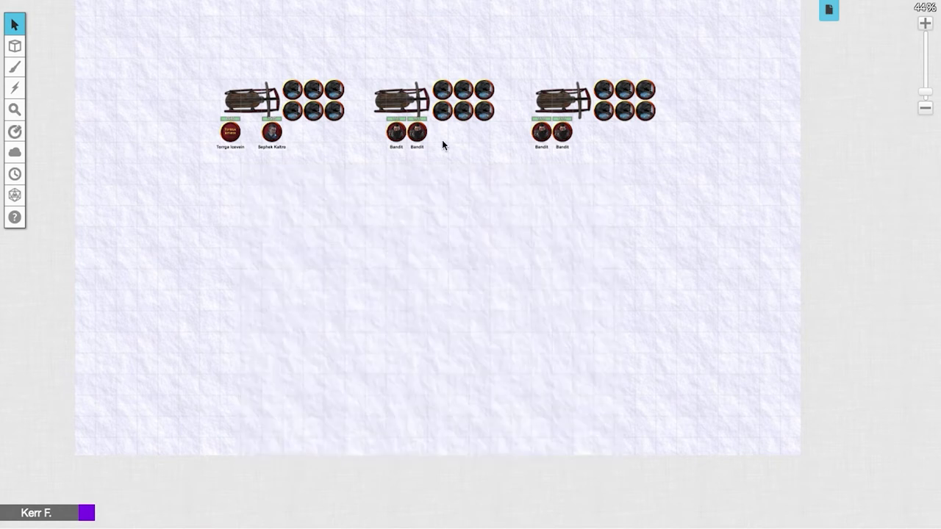
pyautogui.click(405, 151)
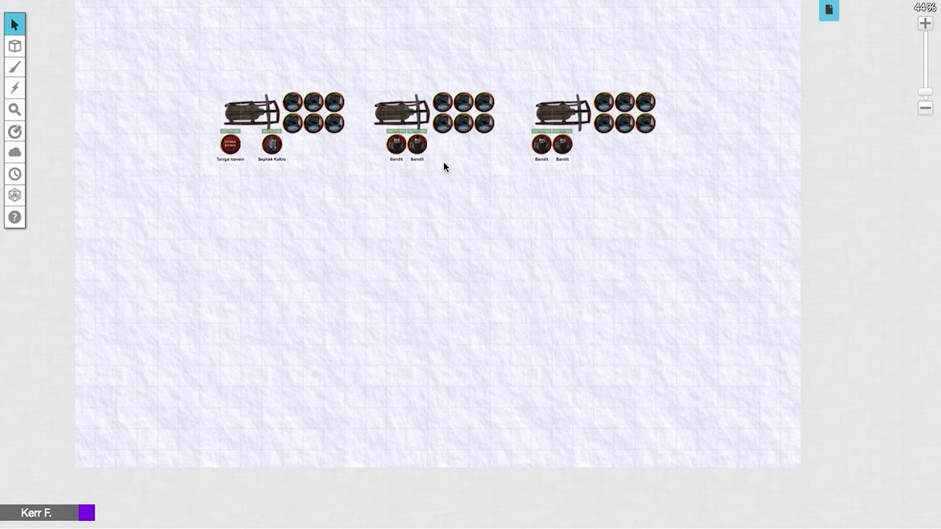
pyautogui.doubleClick(416, 142)
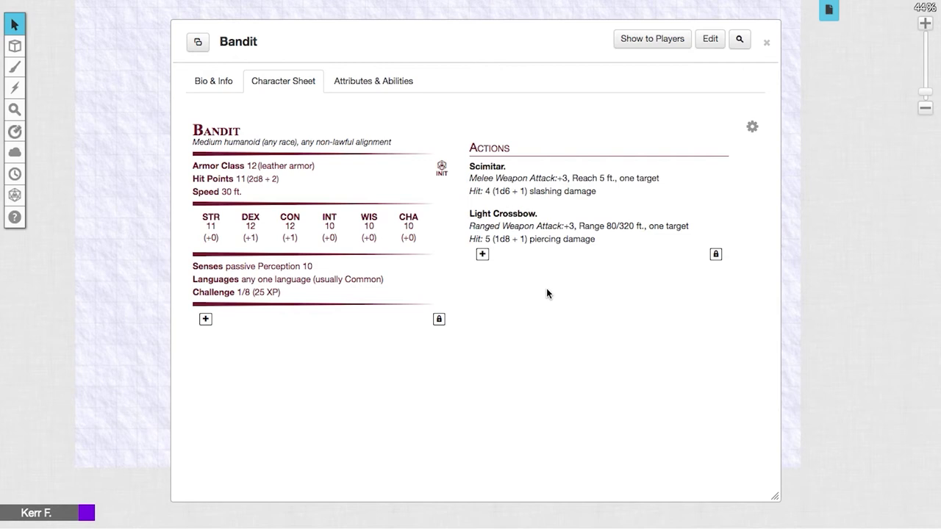
pyautogui.moveTo(519, 222)
pyautogui.click(766, 42)
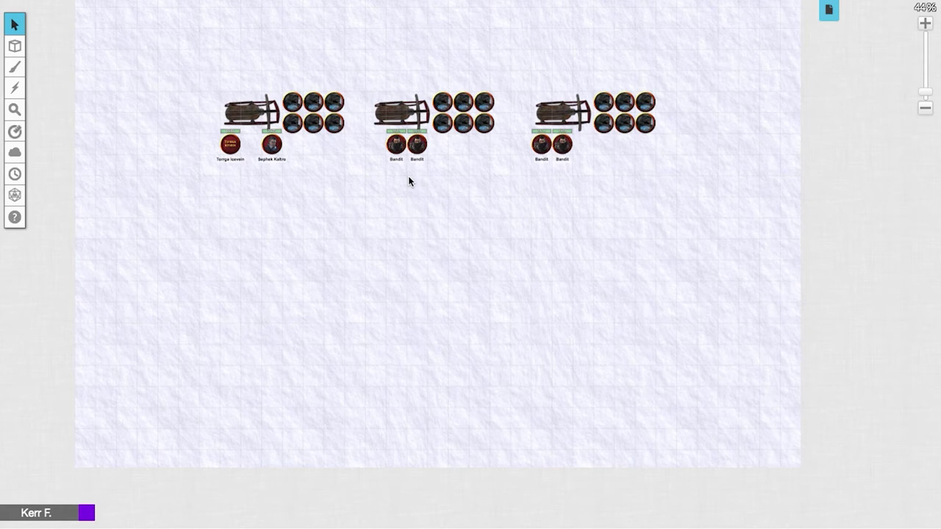
pyautogui.click(417, 144)
pyautogui.click(453, 162)
pyautogui.click(220, 142)
pyautogui.click(218, 120)
pyautogui.doubleClick(230, 143)
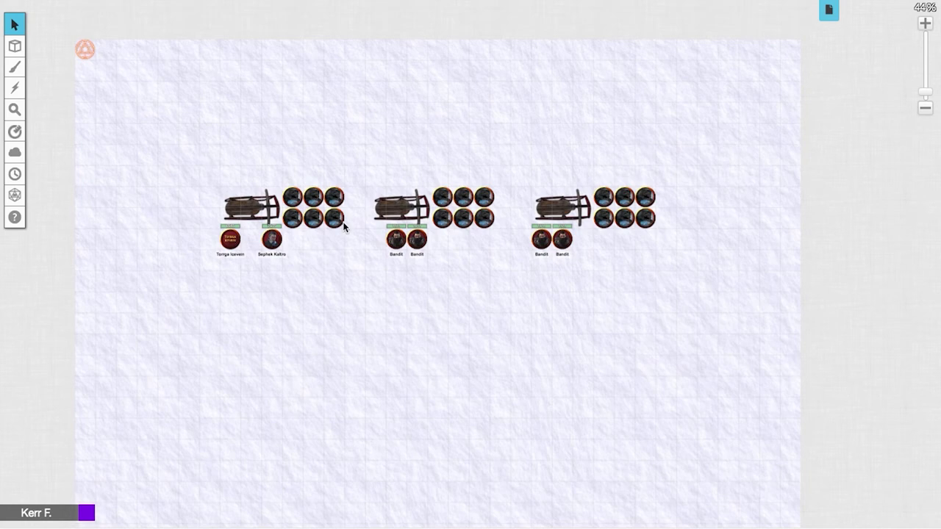
# - Ping the middle group's first Bandit, the middle sled, and the first sled
pyautogui.click(395, 237)
pyautogui.click(416, 187)
pyautogui.click(433, 209)
pyautogui.click(281, 209)
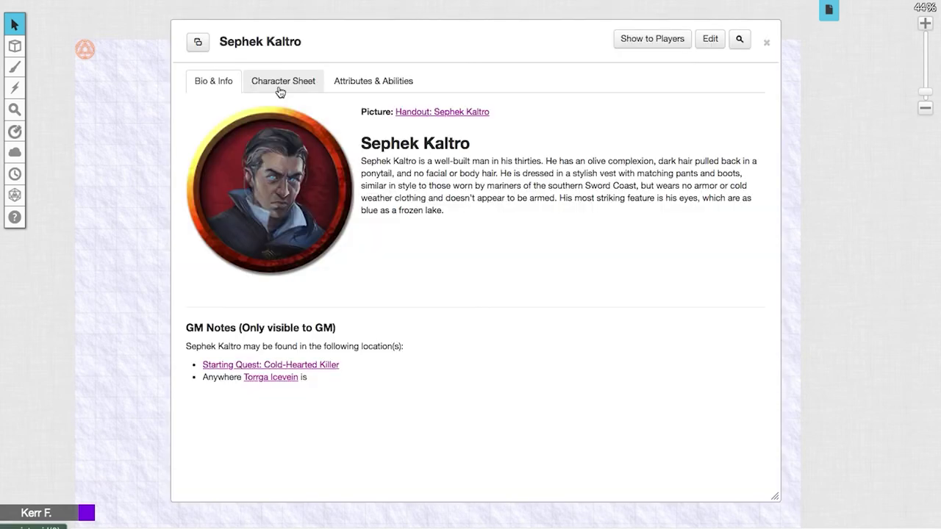
# - Switch Sephek Kaltro's journal to his stat block: AC 12, 75 hit points, Ice Longsword and Ice Dagger
pyautogui.click(280, 90)
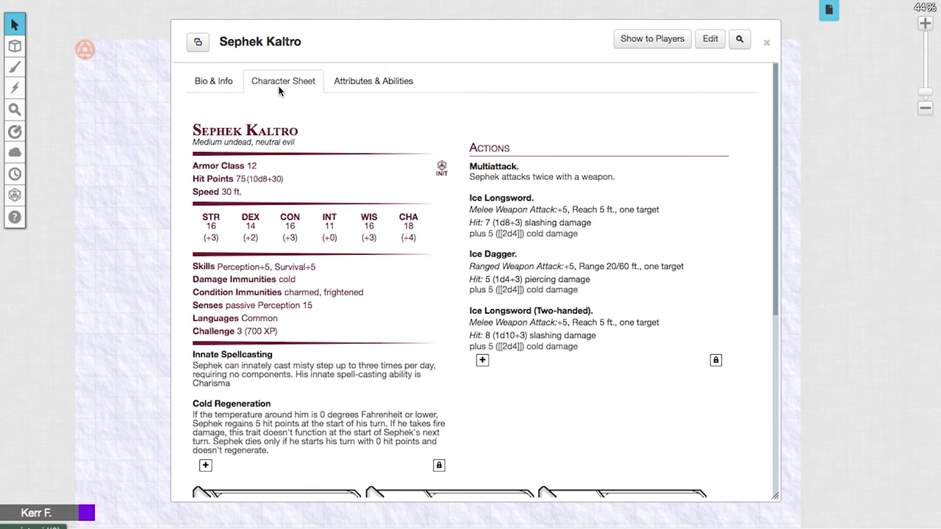
pyautogui.scroll(-1, 339, 180)
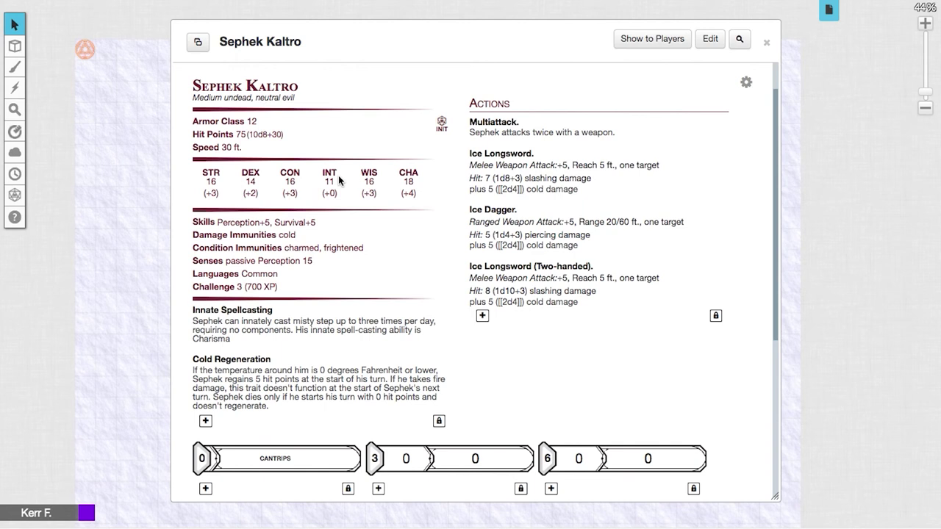
pyautogui.scroll(-3, 308, 364)
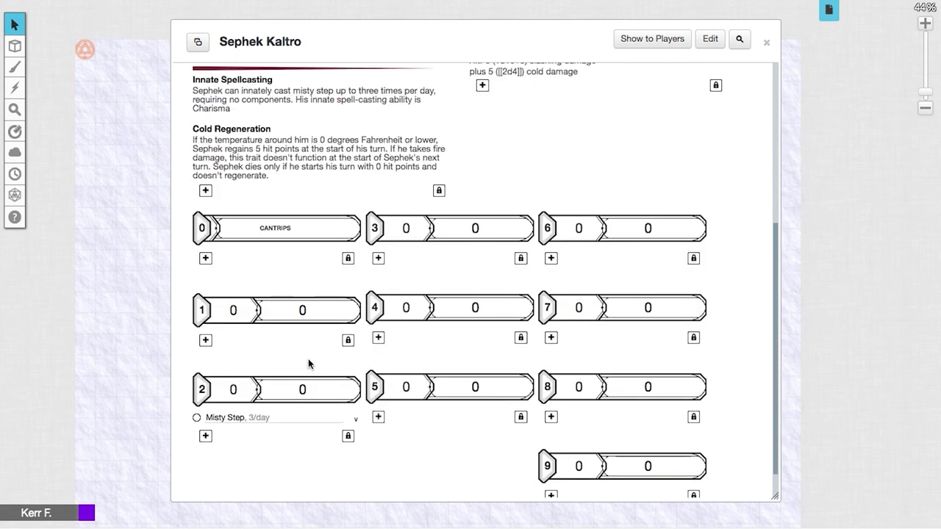
pyautogui.scroll(3, 372, 375)
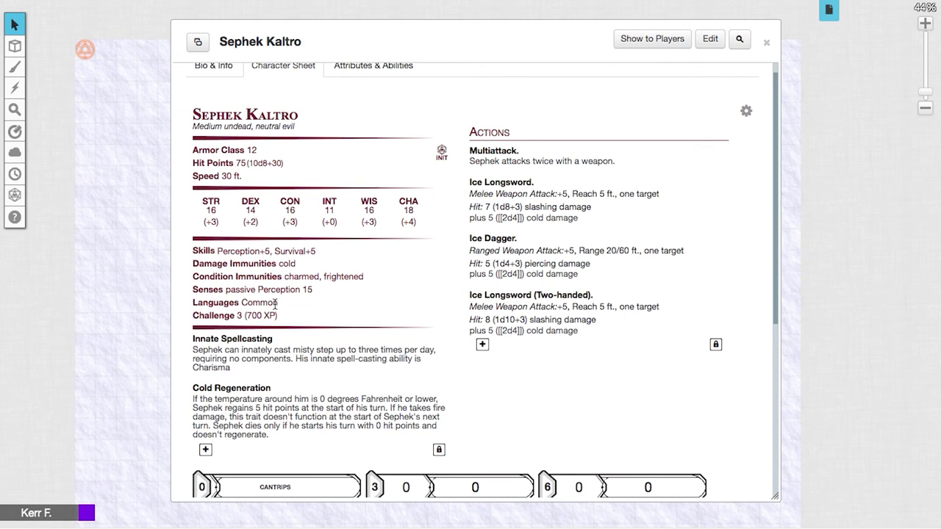
pyautogui.scroll(-4, 275, 304)
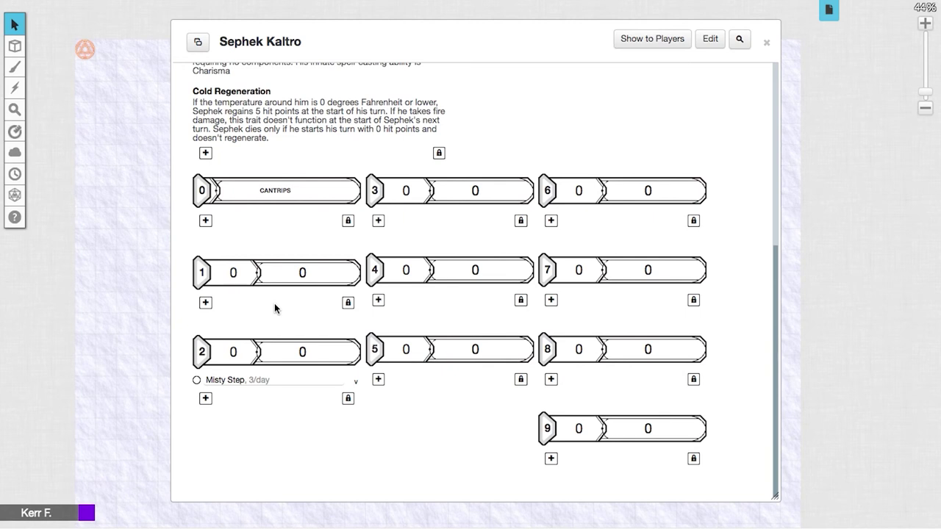
pyautogui.scroll(4, 275, 303)
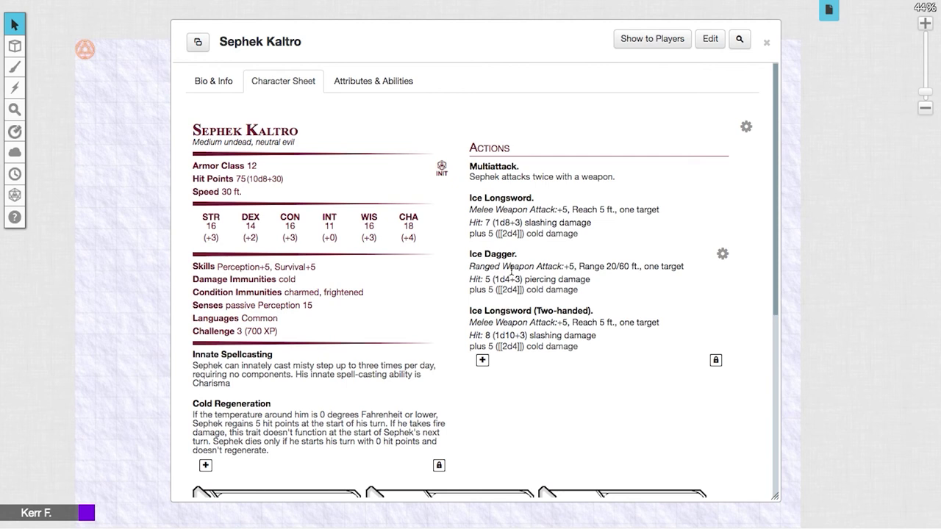
pyautogui.press('Escape')
# - Move Sephek Kaltro's token down and to the right on the caravan map
pyautogui.click(332, 303)
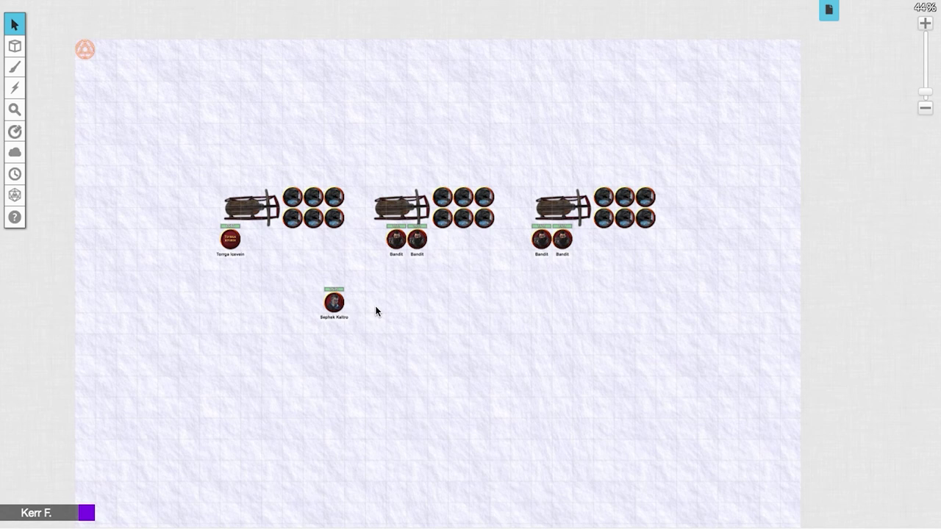
pyautogui.moveTo(335, 309); pyautogui.dragTo(356, 350)
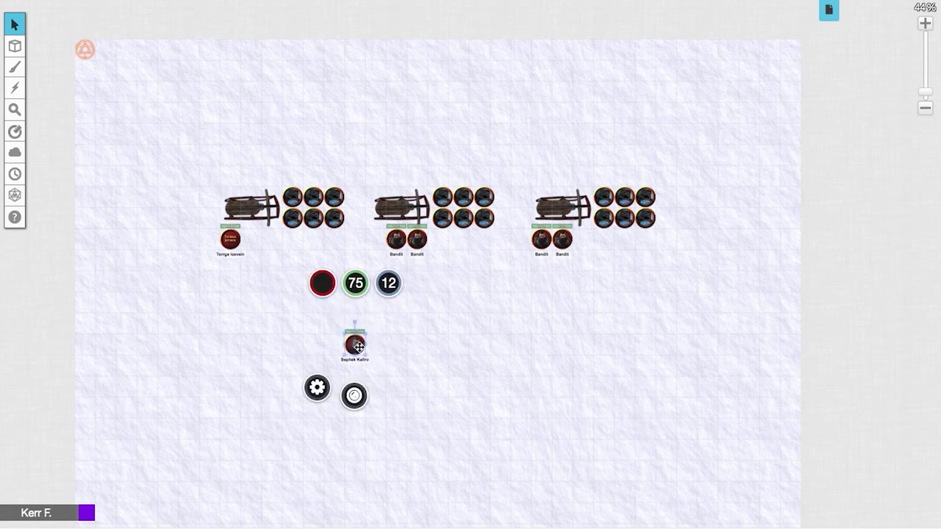
pyautogui.click(382, 337)
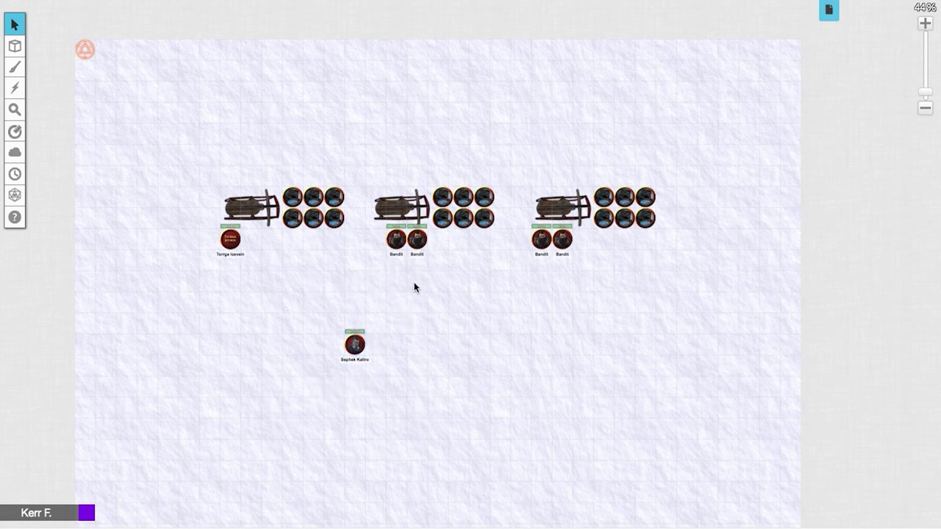
# - Drag the middle and right-group Bandit tokens up onto their sleds
pyautogui.click(417, 239)
pyautogui.moveTo(413, 242); pyautogui.dragTo(415, 197)
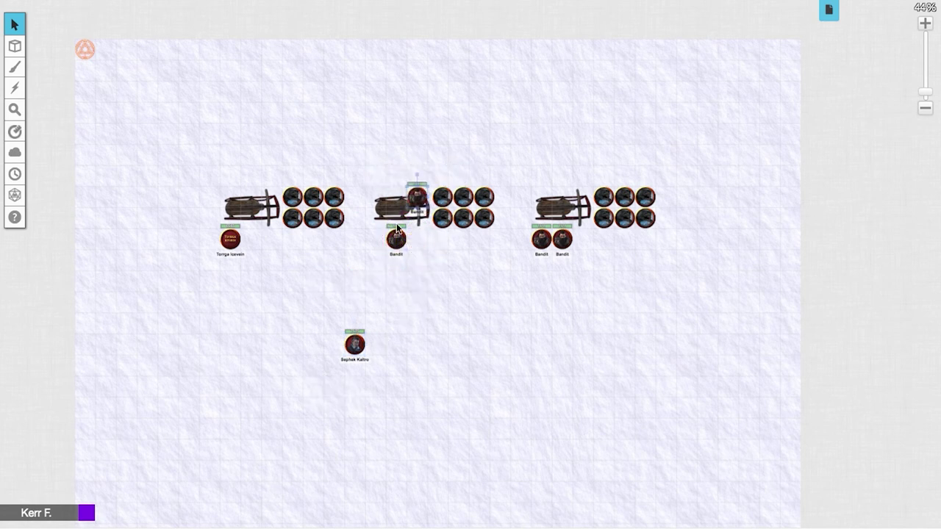
pyautogui.moveTo(395, 241); pyautogui.dragTo(396, 197)
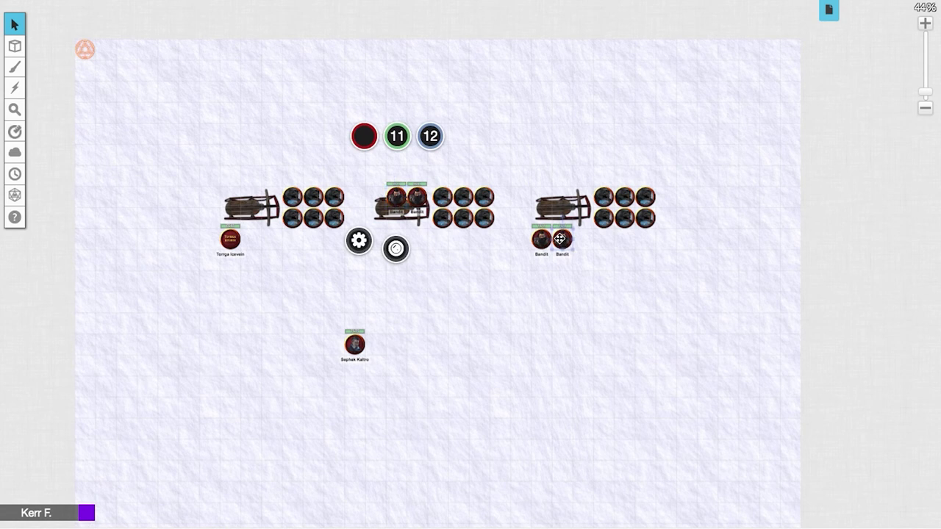
pyautogui.moveTo(562, 239); pyautogui.dragTo(541, 218)
# - Ping the Torrga Icevein sled area and move Sephek Kaltro's token back up nearer the caravan
pyautogui.click(232, 242)
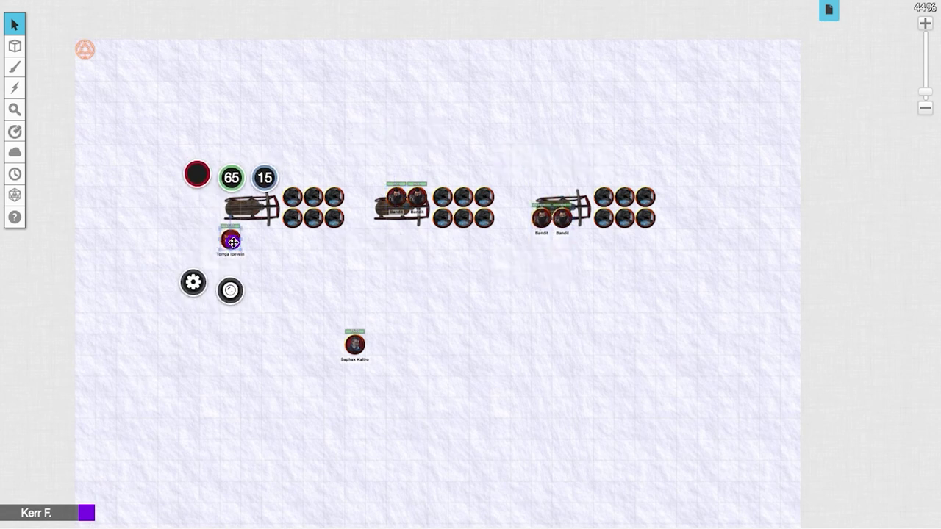
pyautogui.click(508, 237)
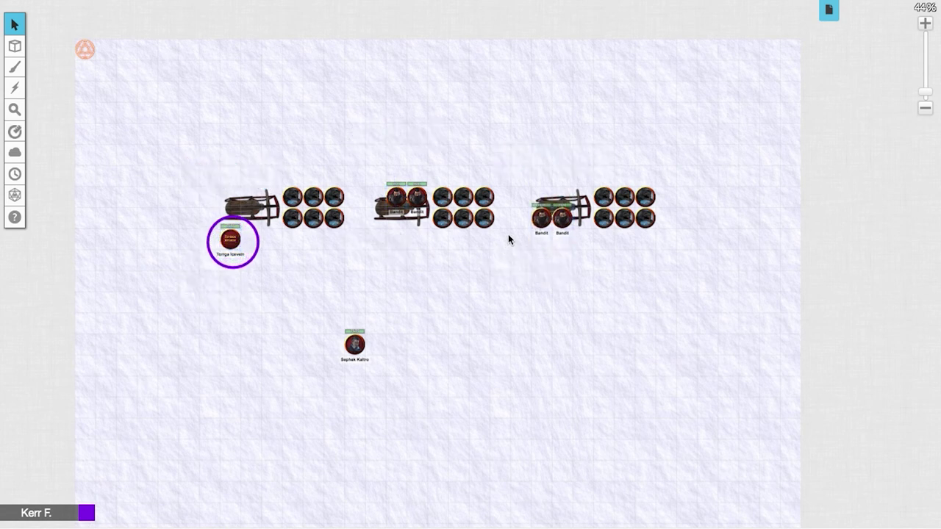
pyautogui.click(231, 219)
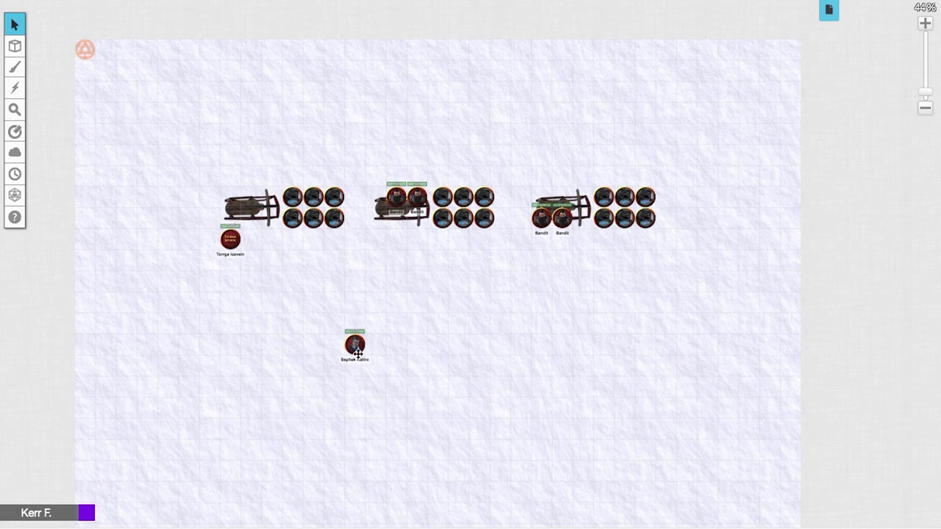
pyautogui.moveTo(354, 344); pyautogui.dragTo(375, 302)
pyautogui.click(416, 312)
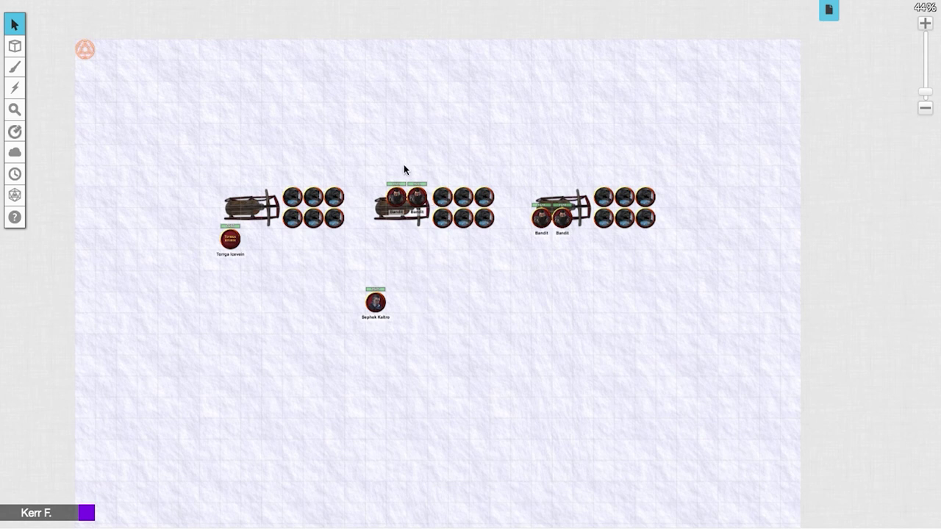
# - Drag an 11-square ruler upward across the caravan map with the Measure tool
pyautogui.click(14, 136)
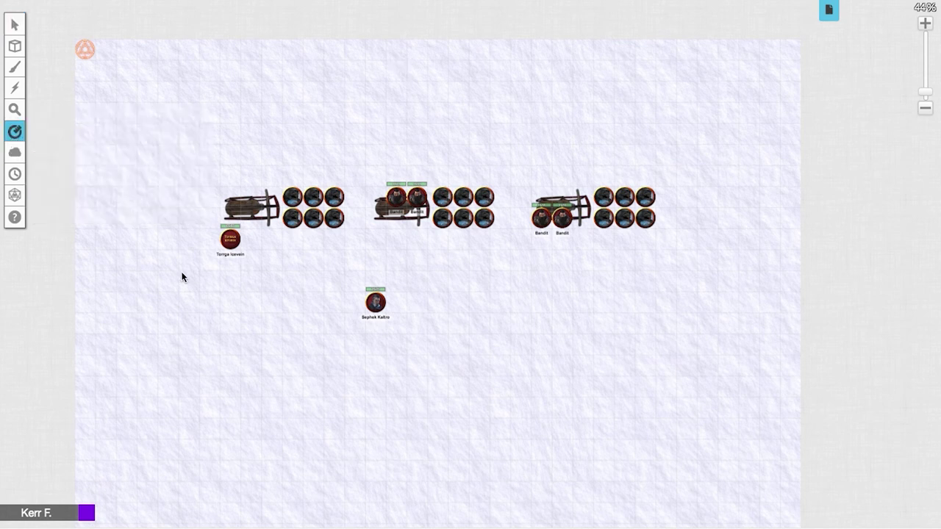
pyautogui.moveTo(189, 281); pyautogui.dragTo(188, 52)
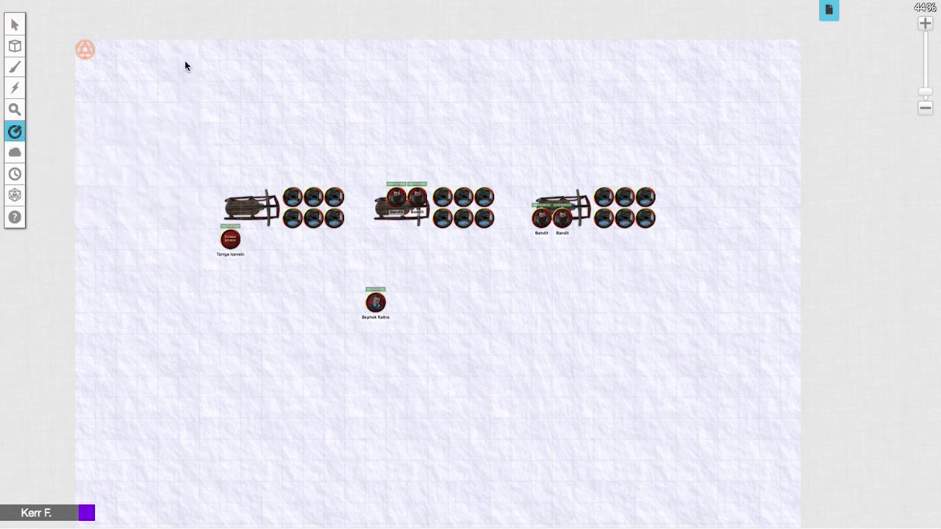